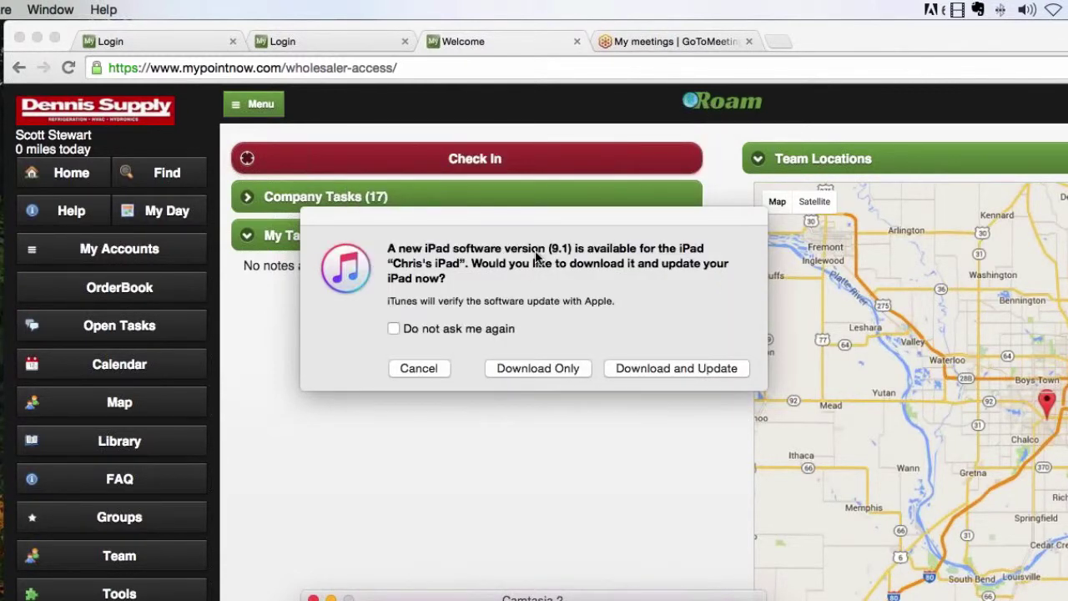
- Cancel the iTunes iPad software update prompt without downloading anything
{"action": "left_click", "coordinate": [420, 372]}
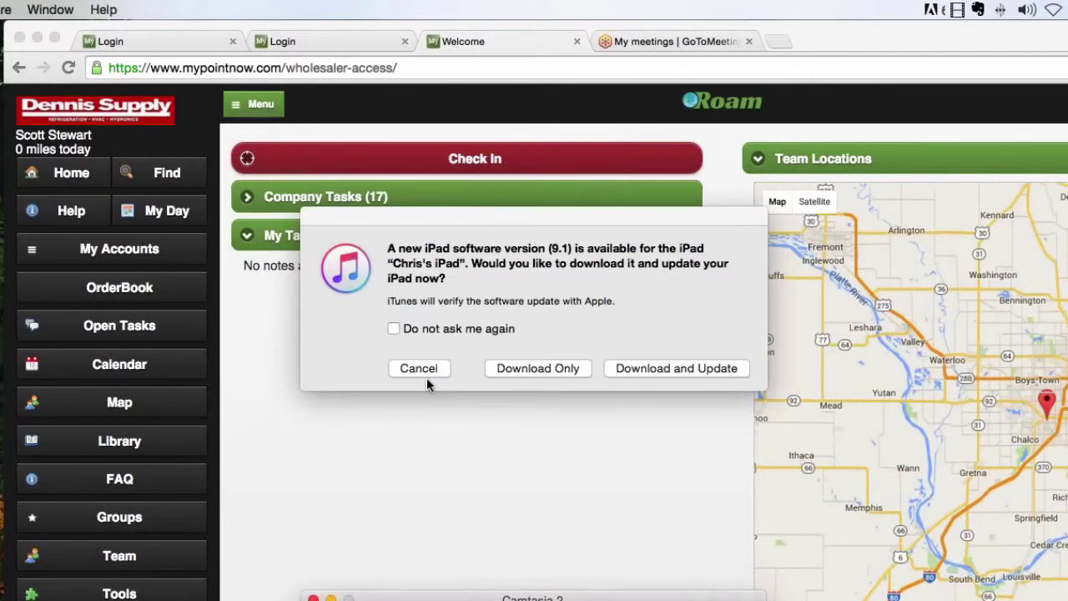
- Dismiss the reappearing software update prompt so the OrderBook app home screen shows
{"action": "left_click", "coordinate": [425, 376]}
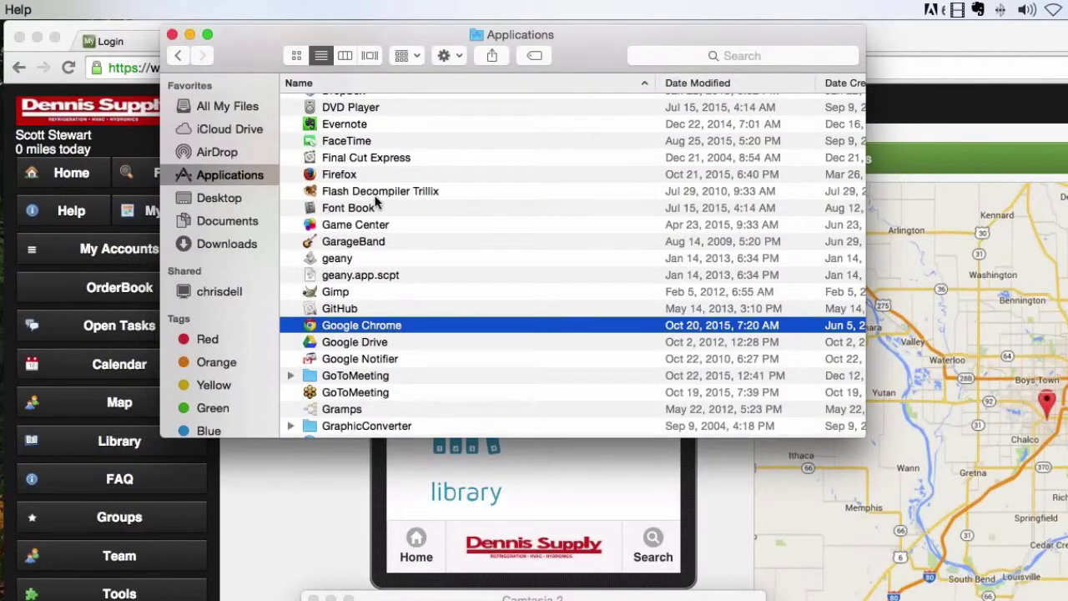
- Open capitol-stockbook.pdf from Documents and scroll to page 4, Controls, Capacitors
{"action": "left_click", "coordinate": [226, 241]}
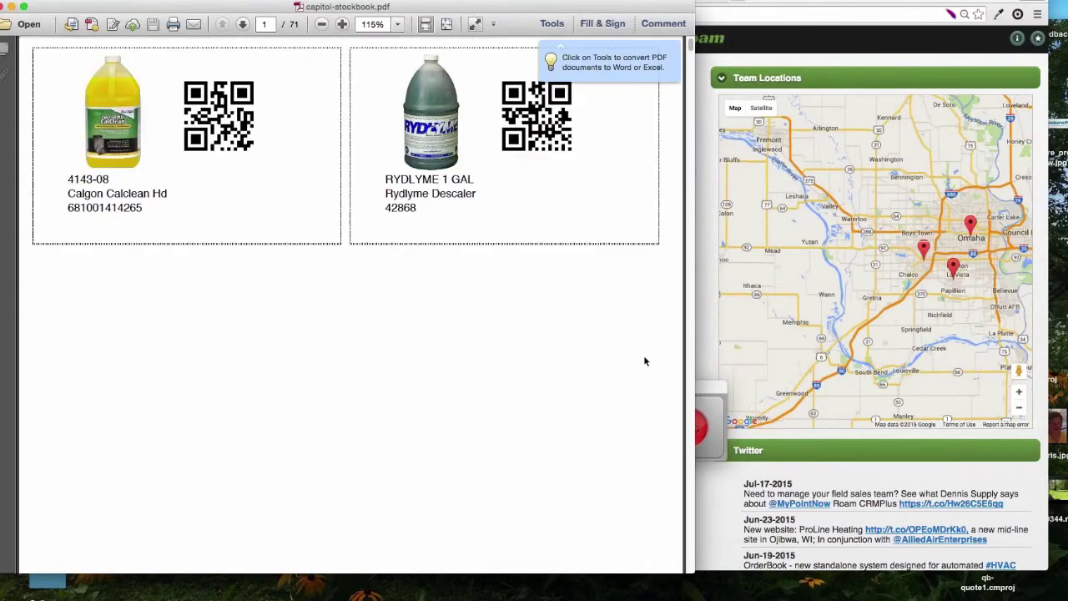
{"action": "scroll", "coordinate": [644, 360], "scroll_direction": "up", "scroll_amount": 2}
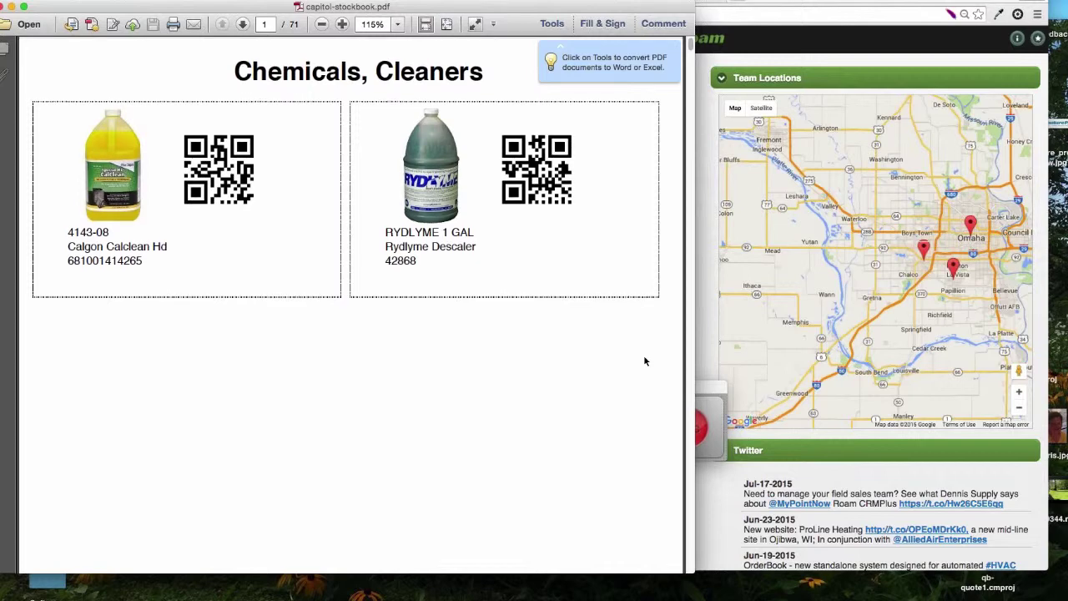
{"action": "scroll", "coordinate": [644, 360], "scroll_direction": "down", "scroll_amount": 10}
{"action": "scroll", "coordinate": [644, 361], "scroll_direction": "down", "scroll_amount": 8}
{"action": "scroll", "coordinate": [644, 361], "scroll_direction": "down", "scroll_amount": 1}
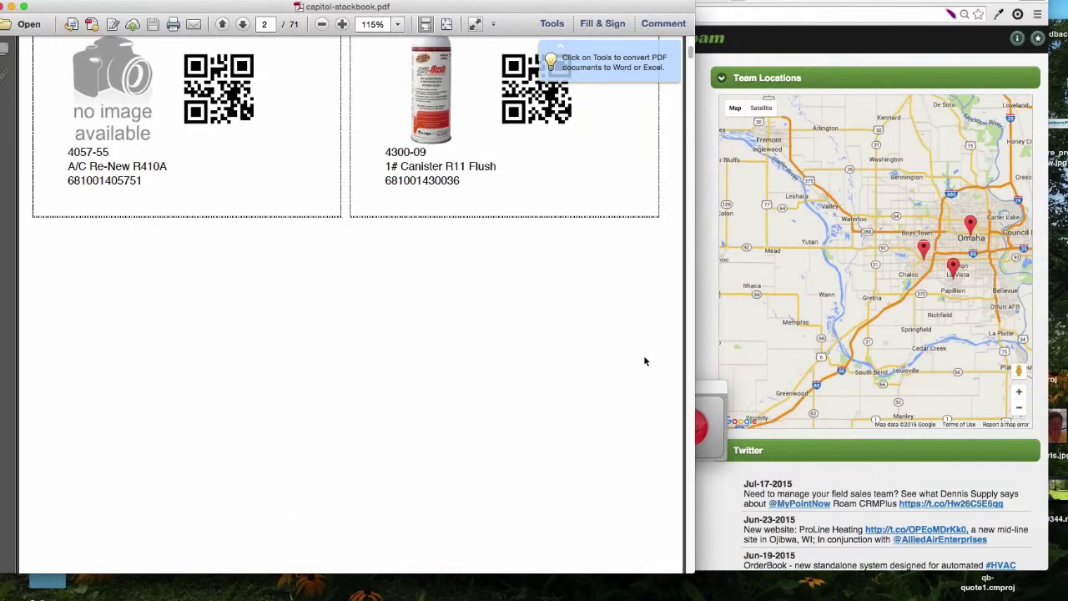
{"action": "scroll", "coordinate": [644, 360], "scroll_direction": "down", "scroll_amount": 15}
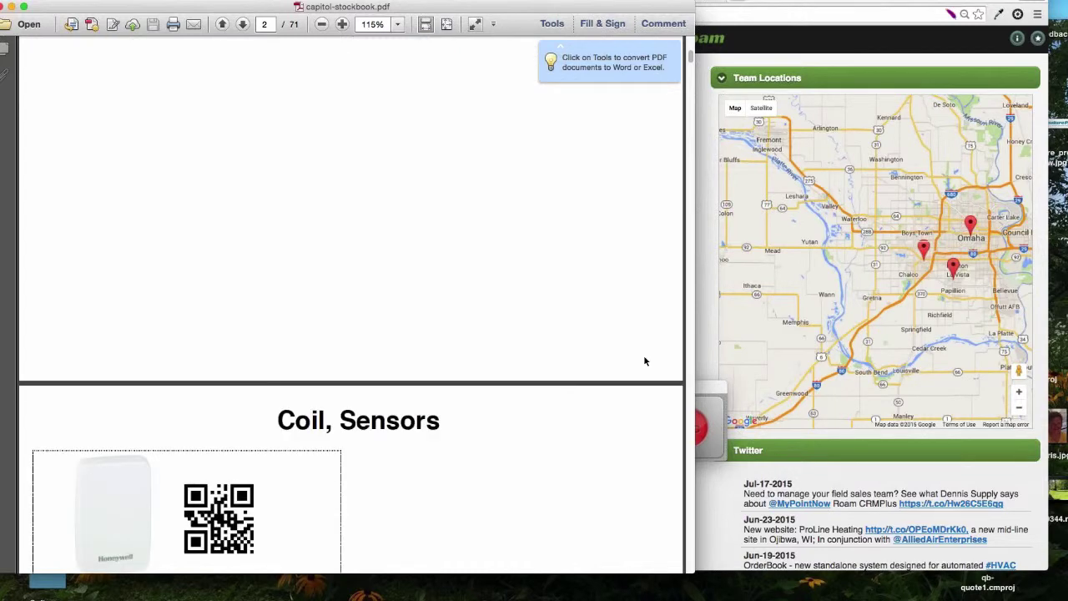
{"action": "scroll", "coordinate": [644, 361], "scroll_direction": "down", "scroll_amount": 10}
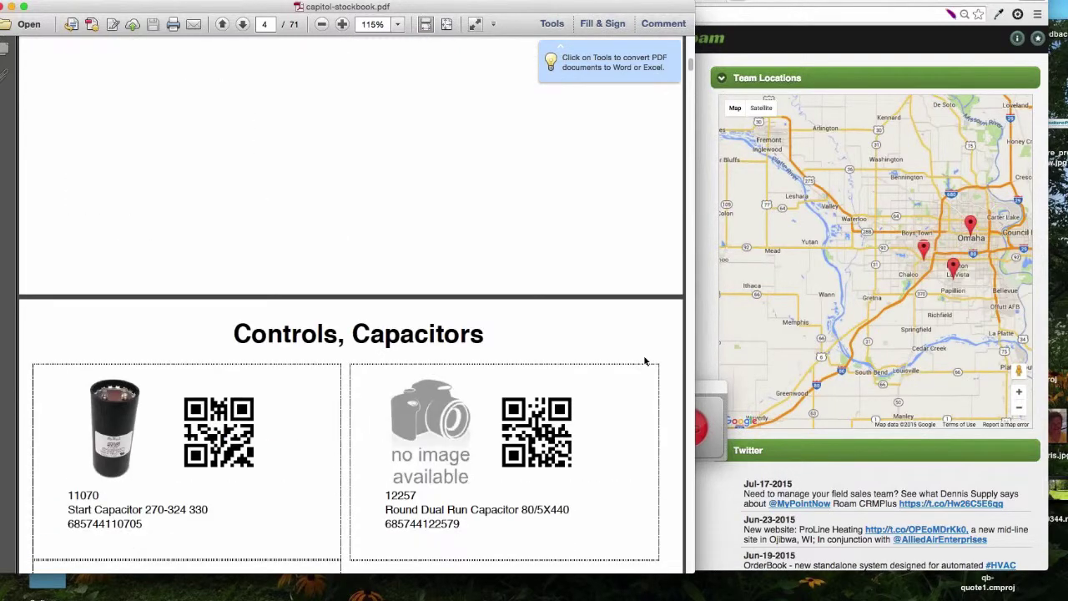
{"action": "scroll", "coordinate": [644, 361], "scroll_direction": "down", "scroll_amount": 1}
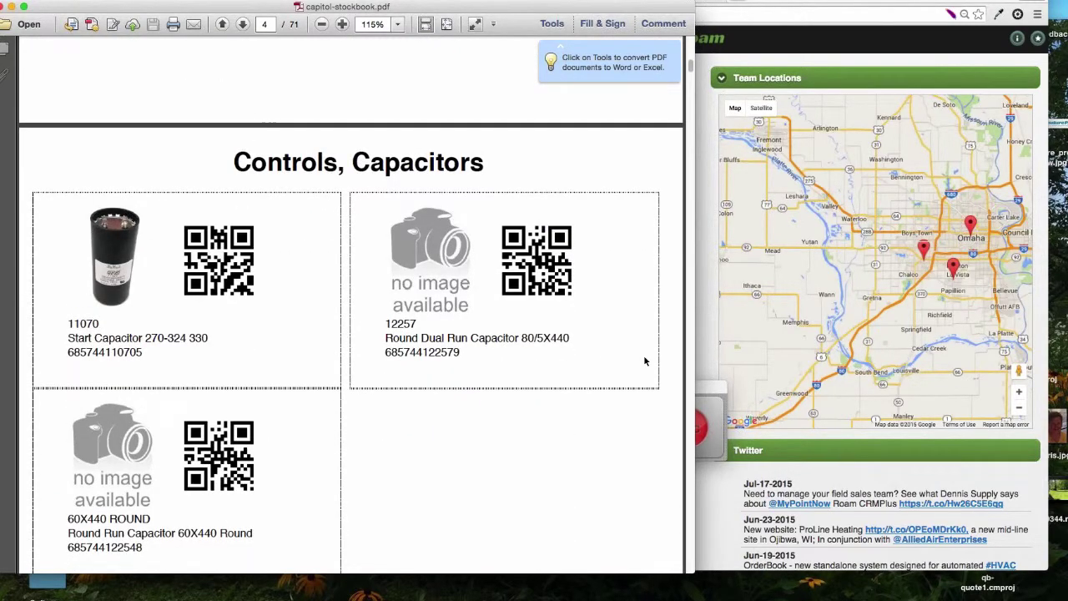
- Hide the Roam browser window with Cmd+H, leaving the stock book visible
{"action": "left_click", "coordinate": [769, 6]}
{"action": "left_click", "coordinate": [166, 166]}
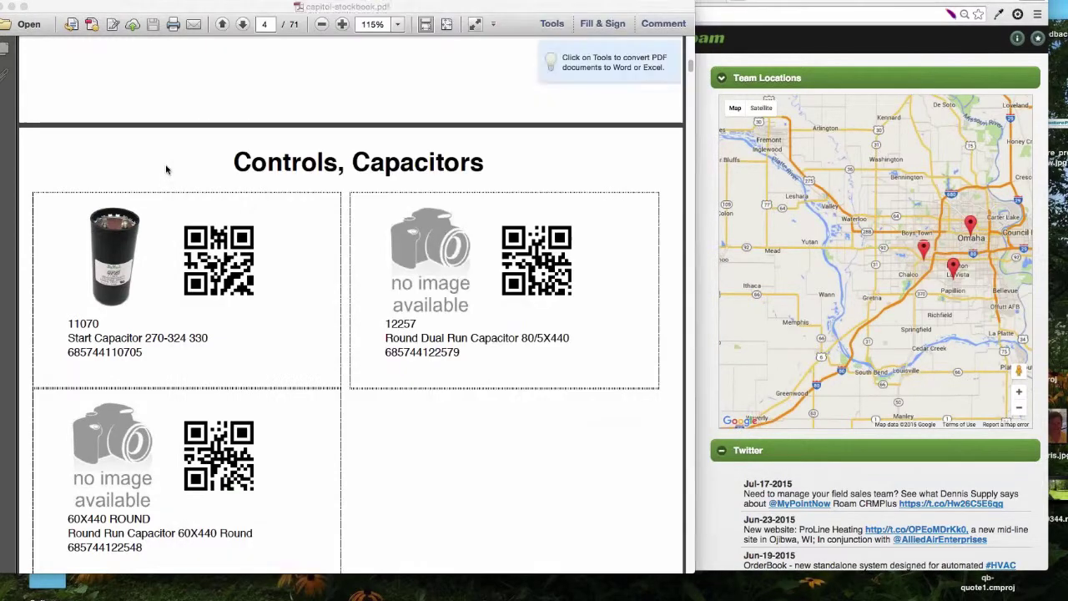
{"action": "left_click", "coordinate": [725, 502]}
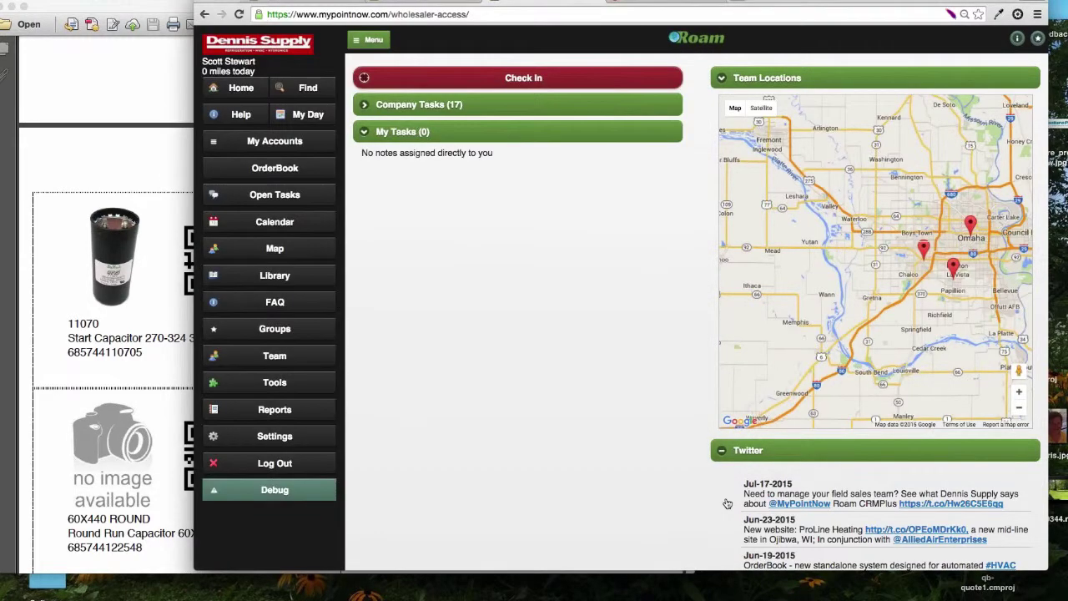
{"action": "key", "text": "super+h"}
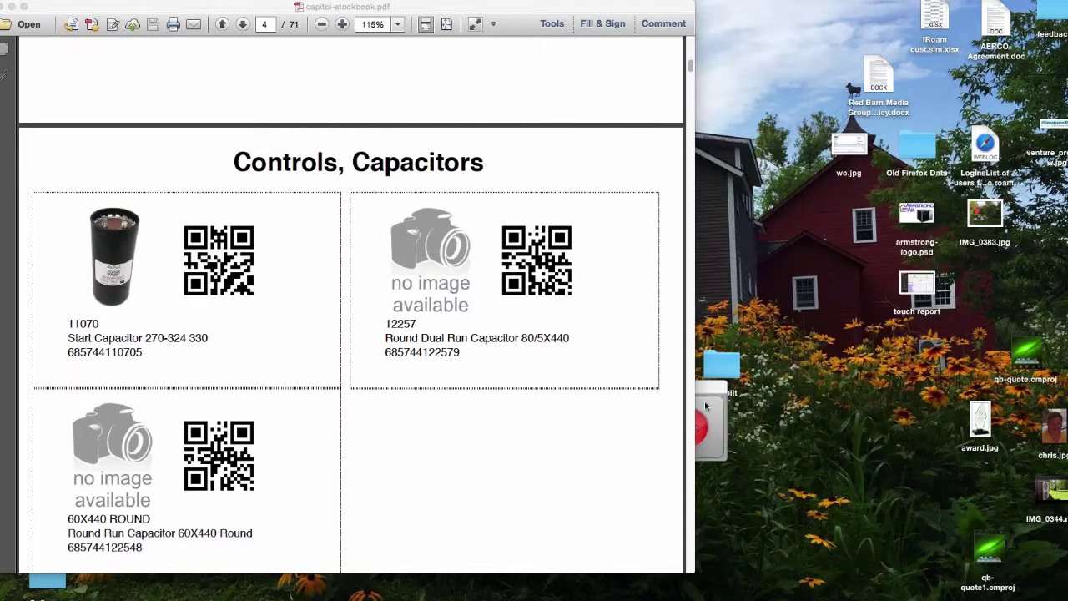
- Scan the 11070 Start Capacitor QR code to log one use, then return Home
{"action": "left_click", "coordinate": [703, 393]}
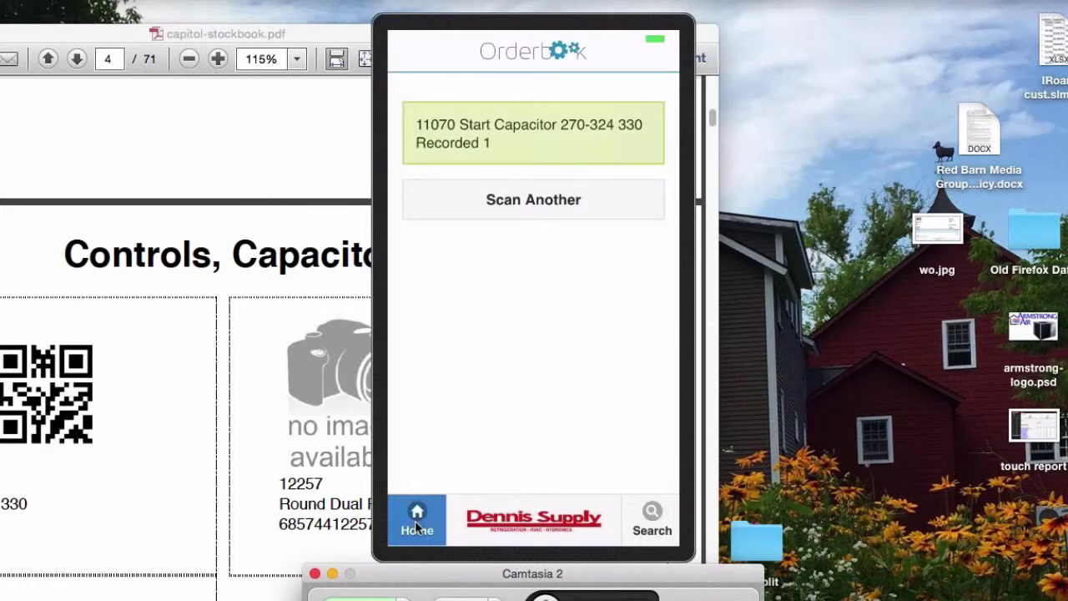
{"action": "left_click", "coordinate": [414, 521]}
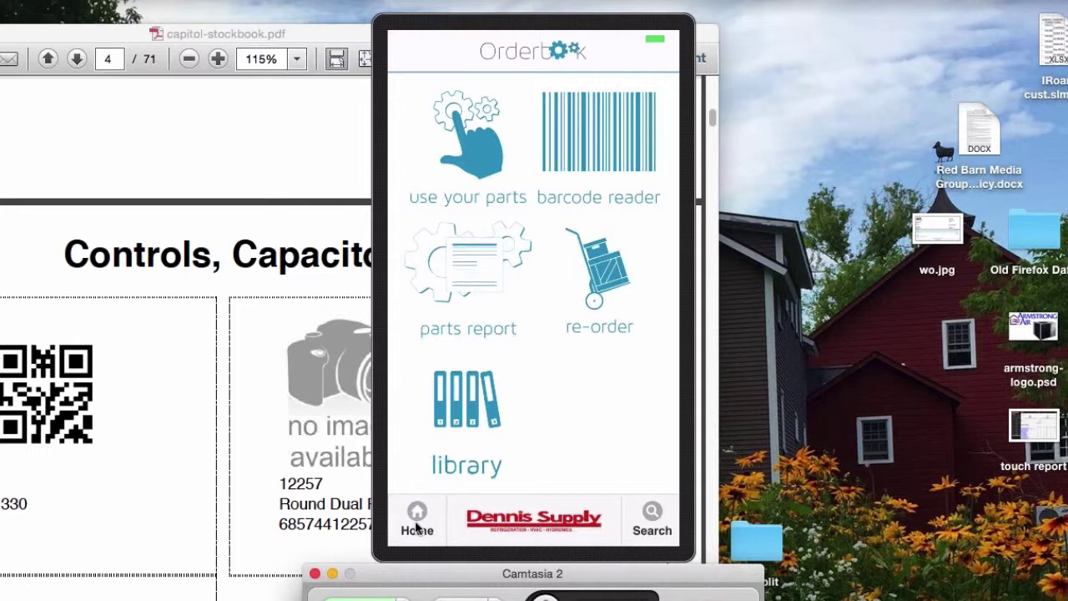
- Open the re-order form for the four used parts and scroll to the Replenish button
{"action": "left_click", "coordinate": [599, 263]}
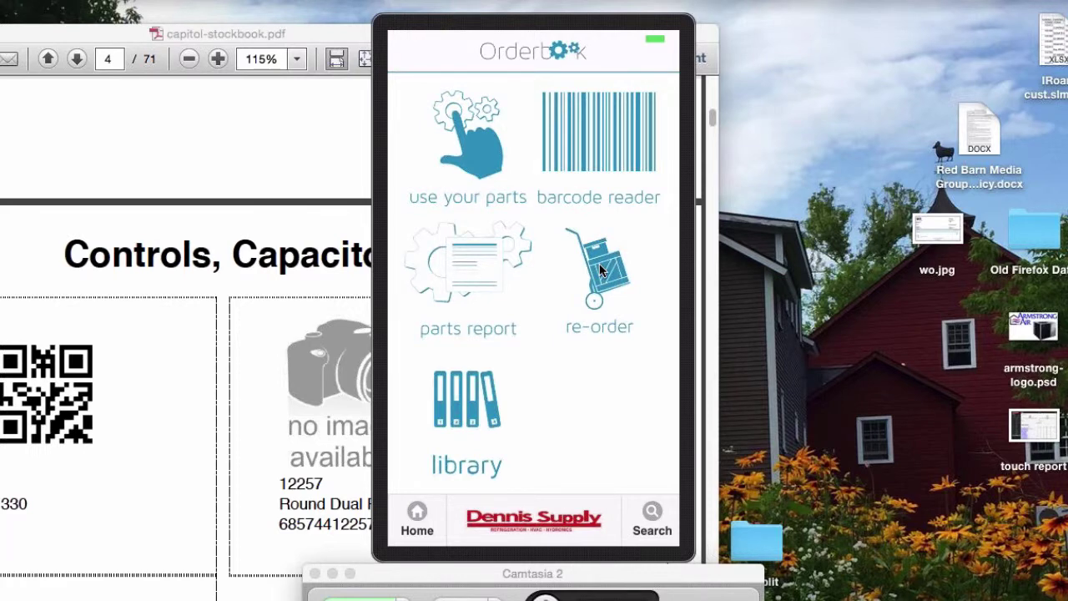
{"action": "left_click", "coordinate": [599, 267]}
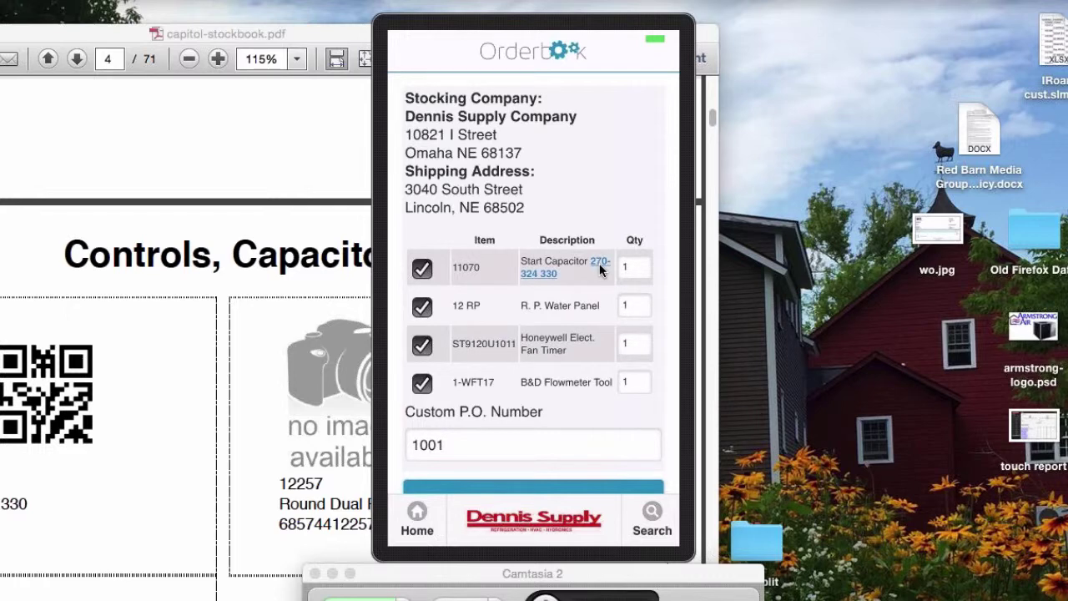
{"action": "scroll", "coordinate": [599, 268], "scroll_direction": "down", "scroll_amount": 2}
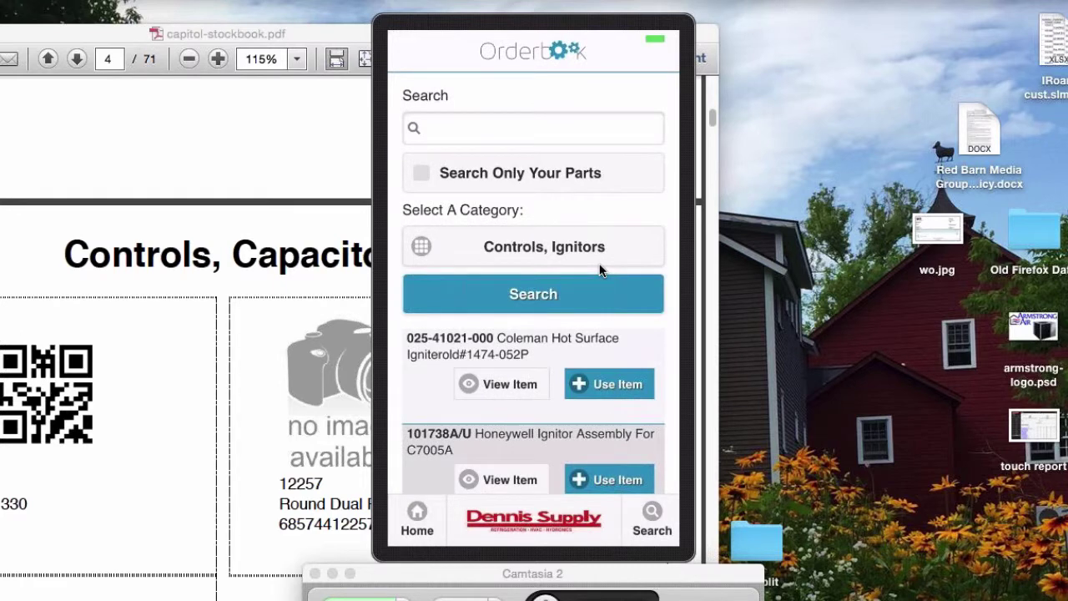
- Scroll through the Controls, Ignitors results and back to the top
{"action": "scroll", "coordinate": [599, 269], "scroll_direction": "down", "scroll_amount": 10}
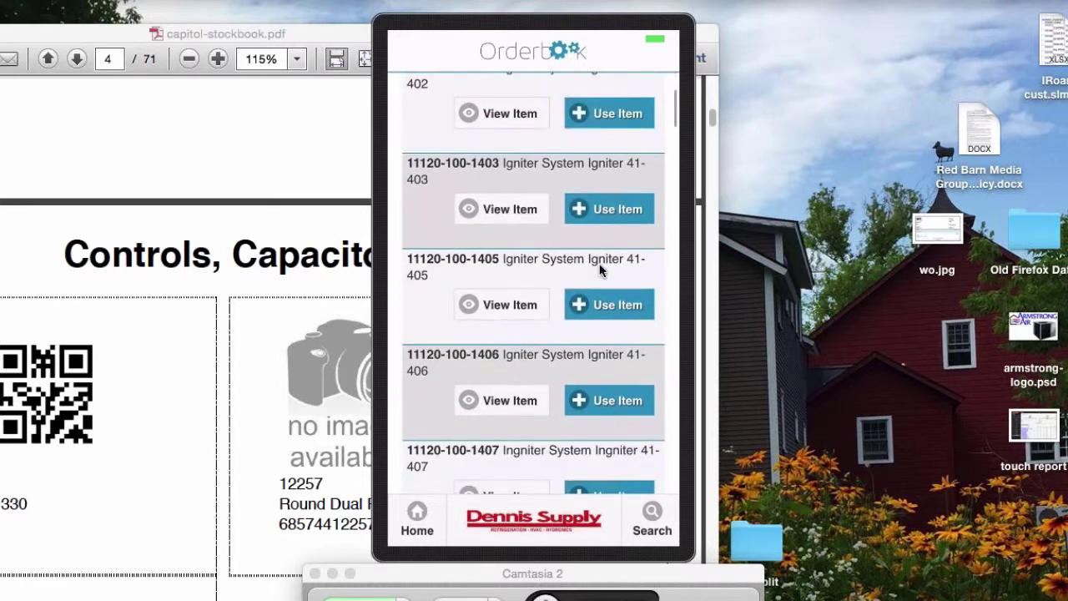
{"action": "scroll", "coordinate": [598, 269], "scroll_direction": "down", "scroll_amount": 5}
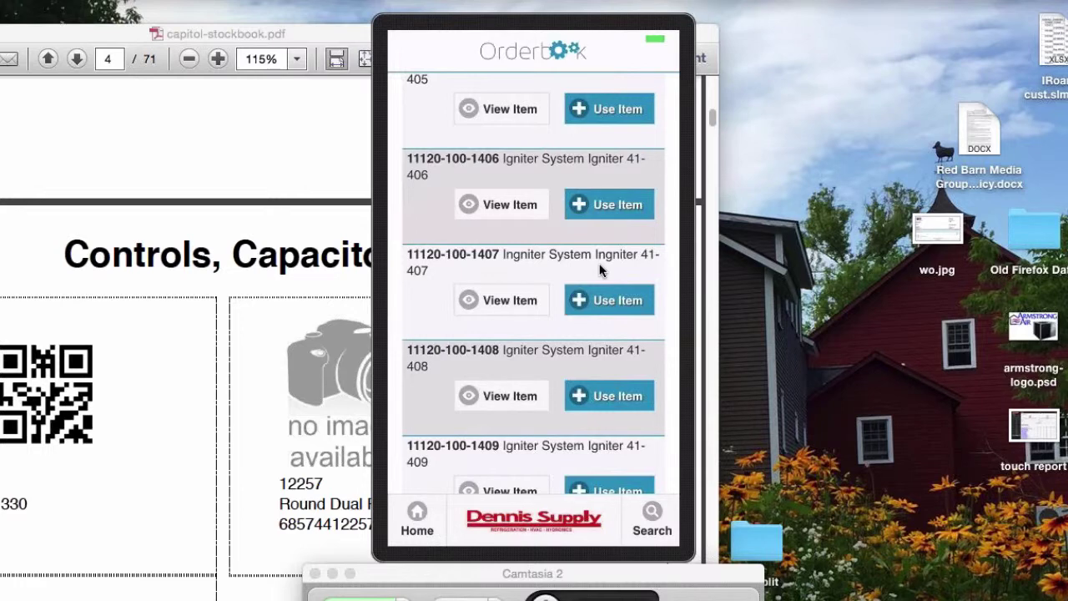
{"action": "scroll", "coordinate": [599, 269], "scroll_direction": "up", "scroll_amount": 15}
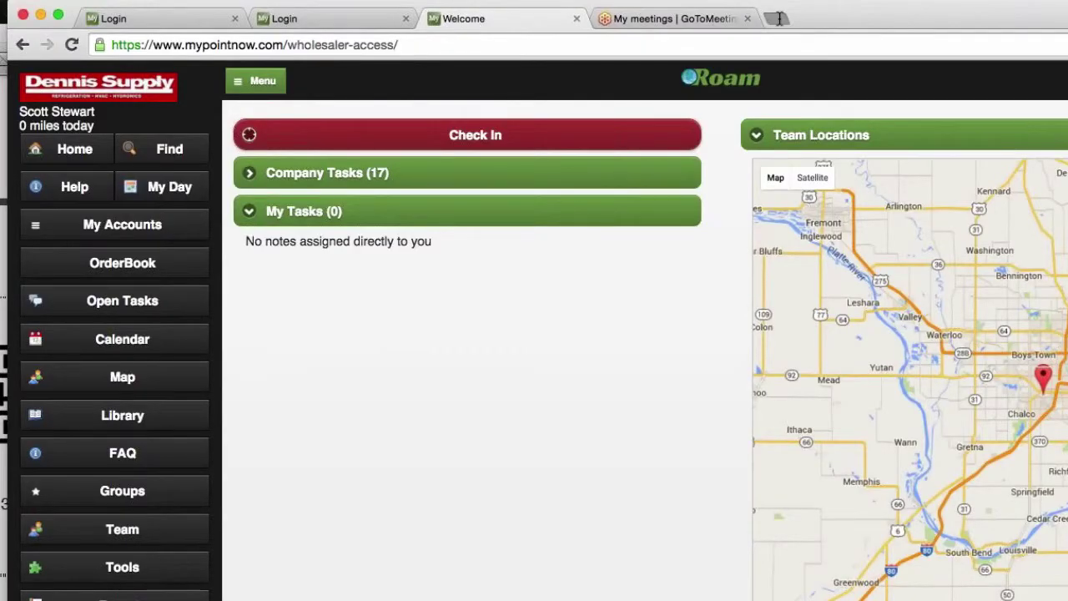
- Log in to order-book.us in a new tab with the manager's email and password
{"action": "left_click", "coordinate": [778, 18]}
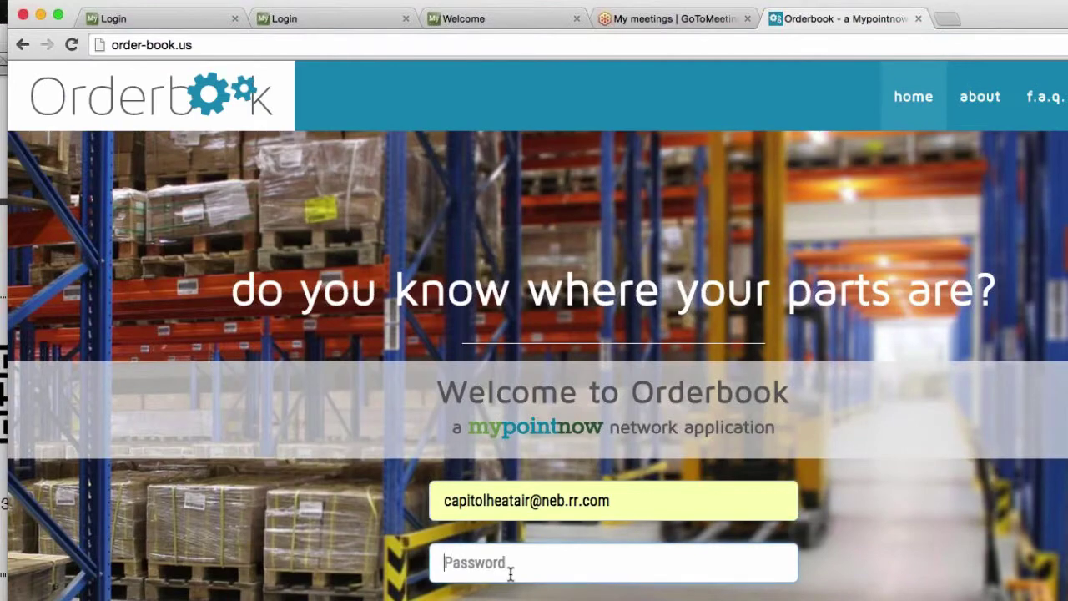
{"action": "type", "text": "***"}
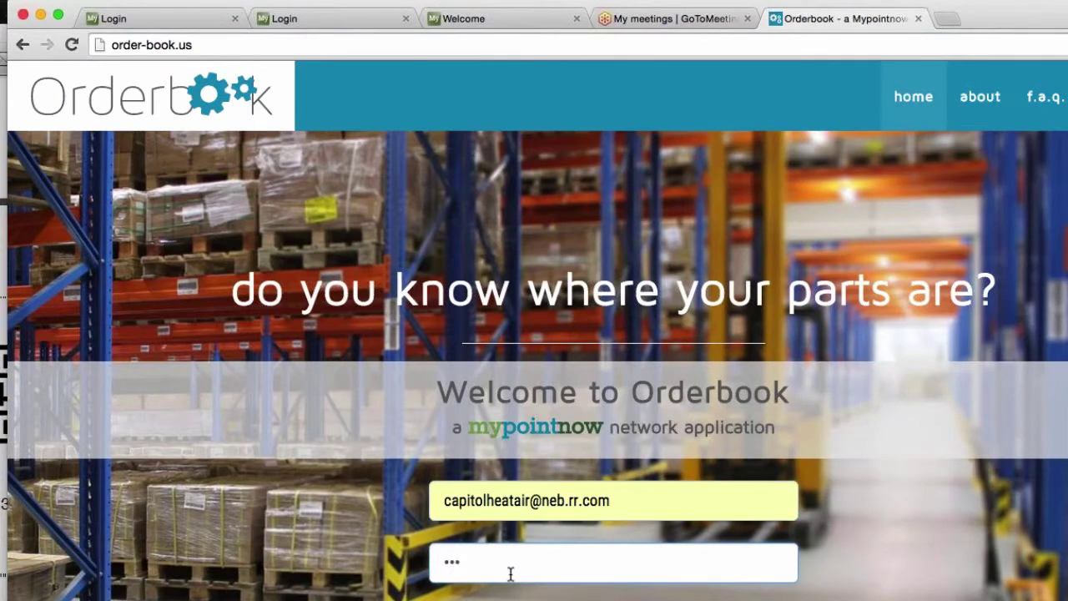
{"action": "type", "text": "*****"}
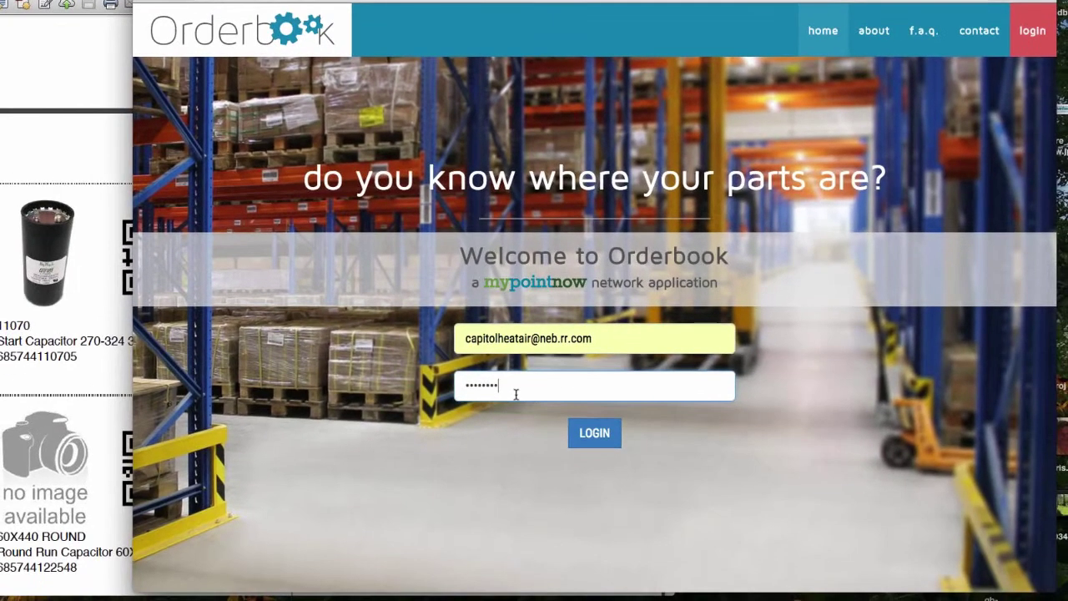
{"action": "key", "text": "Return"}
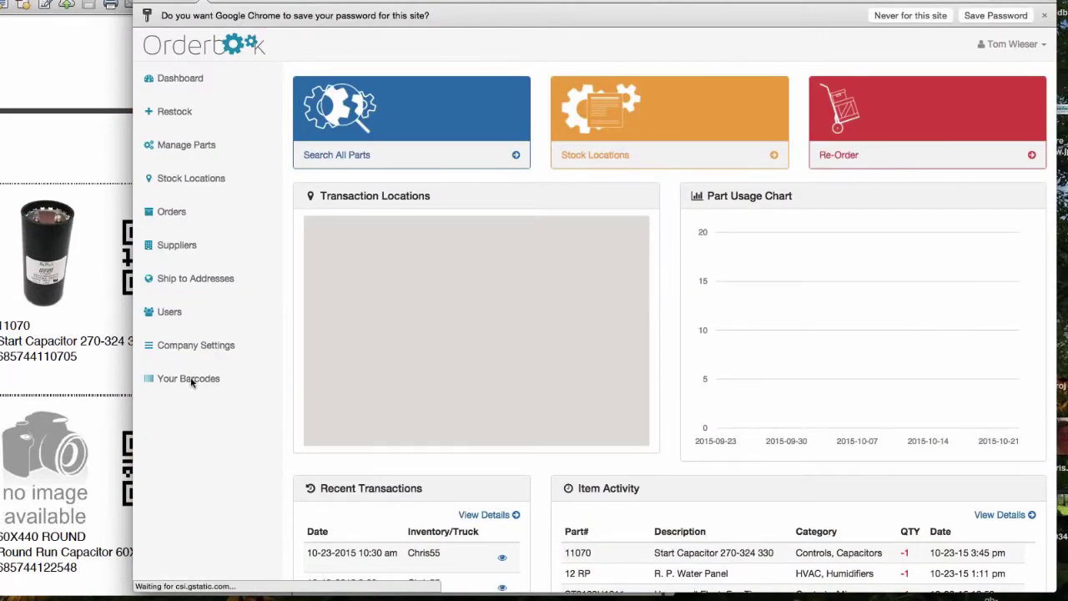
- Open the Item Activity details to see the full transaction history, including the 11070 use
{"action": "scroll", "coordinate": [191, 379], "scroll_direction": "down", "scroll_amount": 1}
{"action": "scroll", "coordinate": [191, 380], "scroll_direction": "down", "scroll_amount": 2}
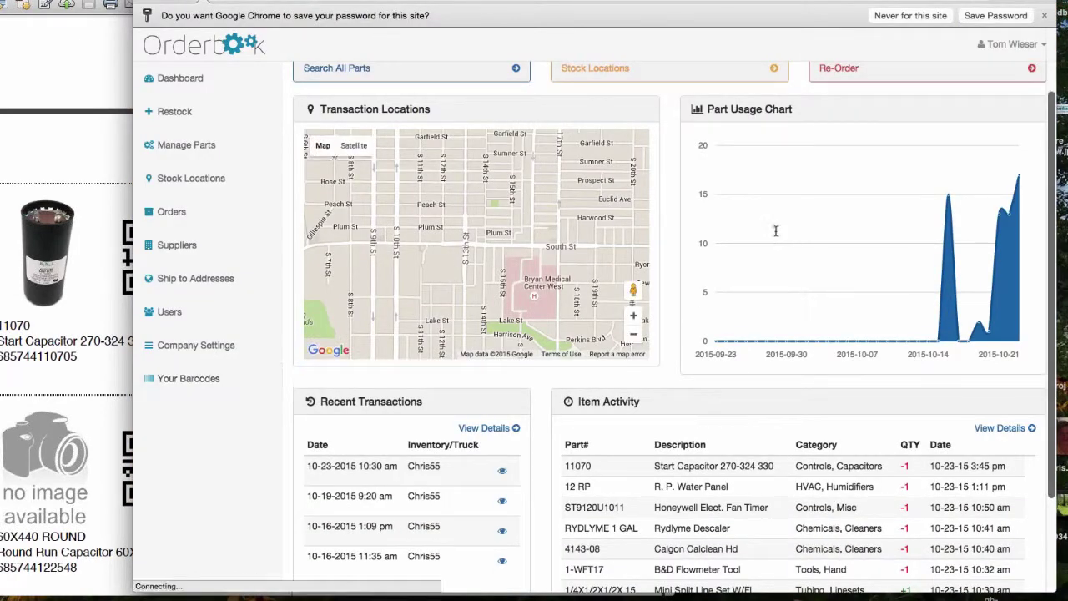
{"action": "left_click", "coordinate": [1001, 428]}
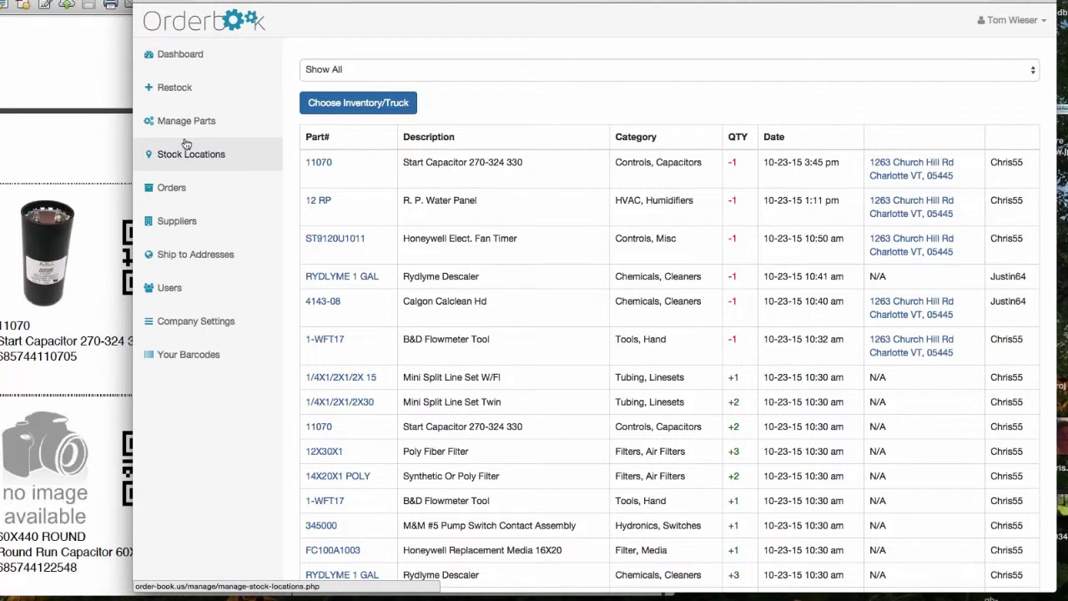
- Show Stock Locations for trucks Chris55, Justin64 and Darrin58 with their addresses
{"action": "left_click", "coordinate": [191, 157]}
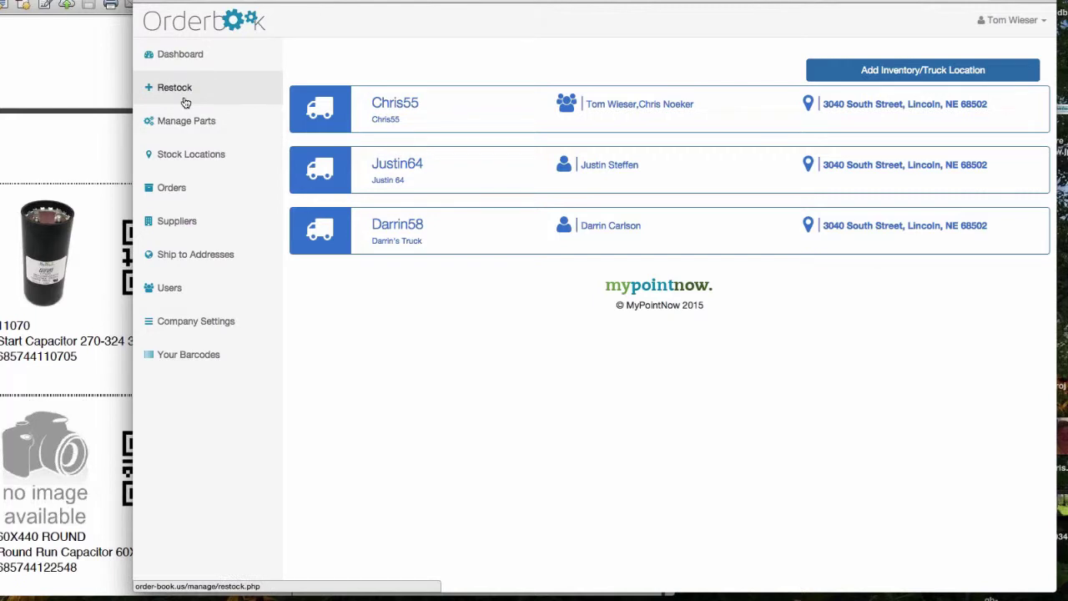
- From Restock, replenish the Chris55 truck's four used parts under P.O. number 1001
{"action": "left_click", "coordinate": [185, 102]}
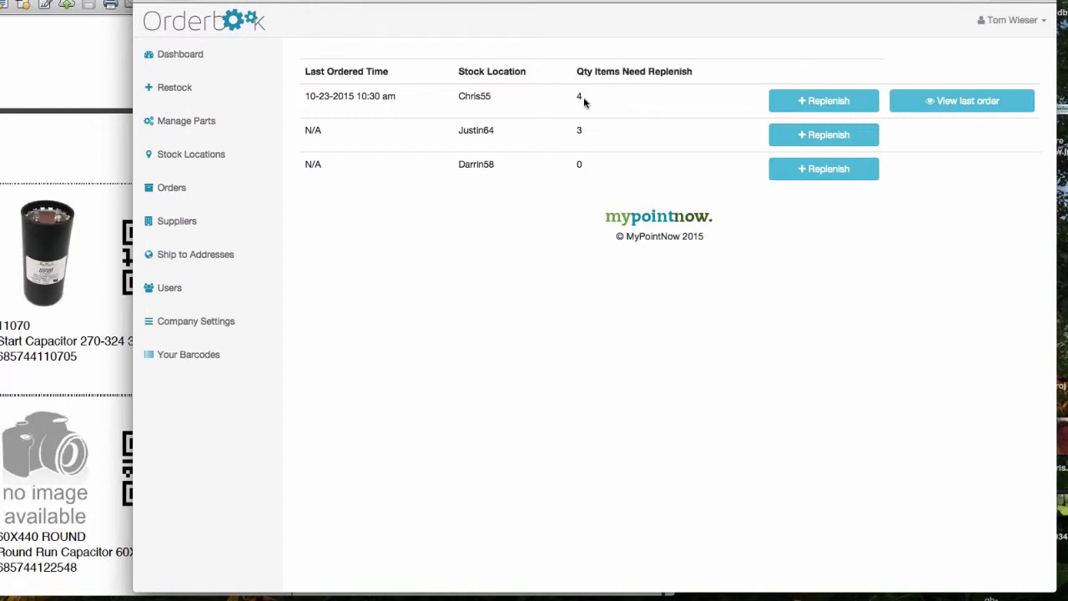
{"action": "left_click", "coordinate": [824, 98]}
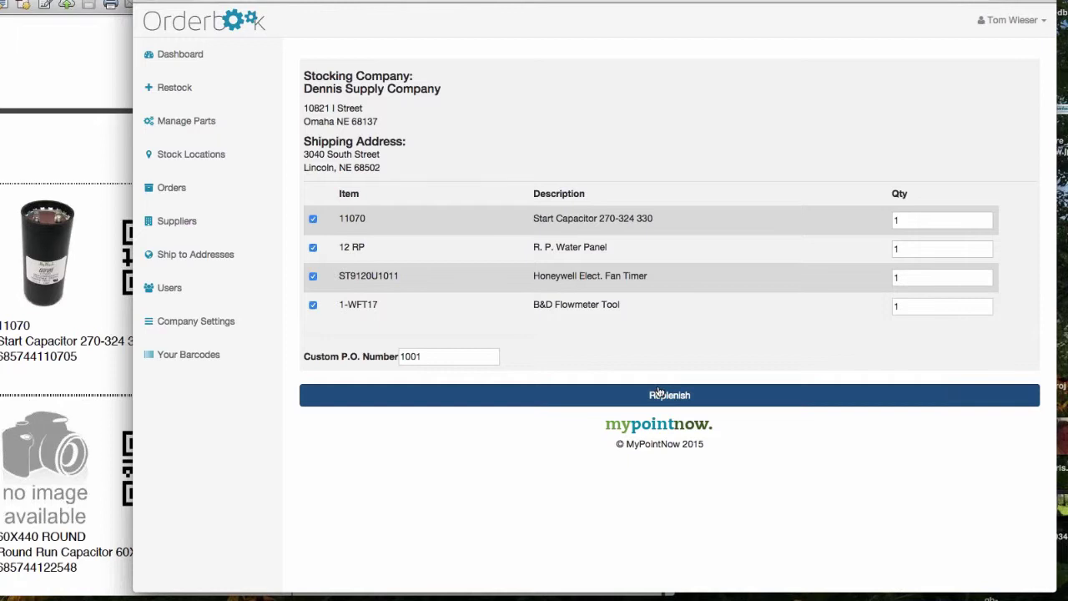
{"action": "left_click", "coordinate": [658, 392]}
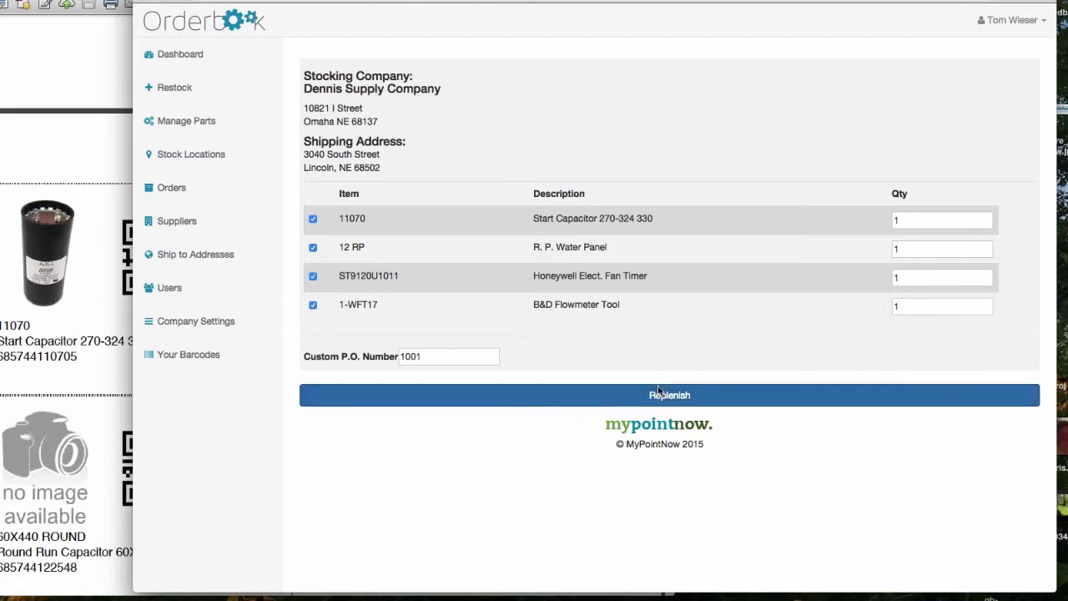
- Go back to the manager dashboard and scroll down through the map, part usage chart and item activity
{"action": "left_click", "coordinate": [175, 58]}
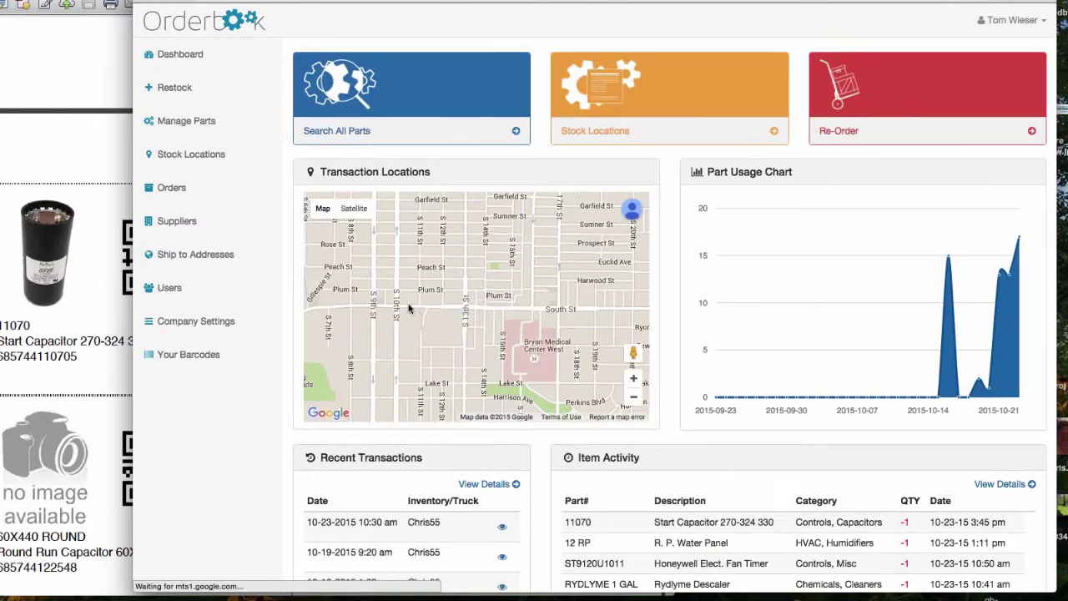
{"action": "scroll", "coordinate": [409, 309], "scroll_direction": "down", "scroll_amount": 1}
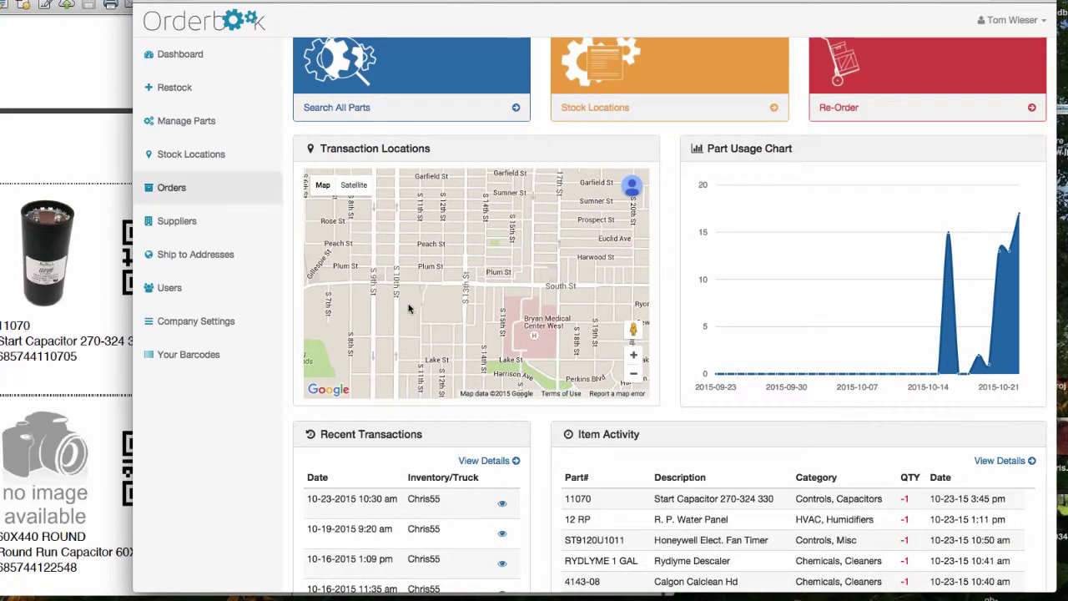